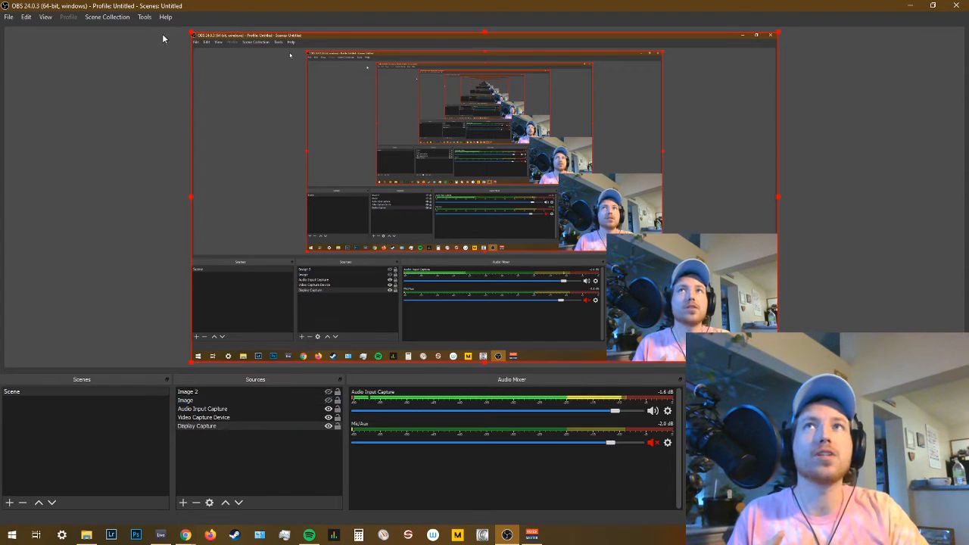
Toggle the visibility of the Display Capture and Video Capture Device sources off and back on.
left_click(206, 427)
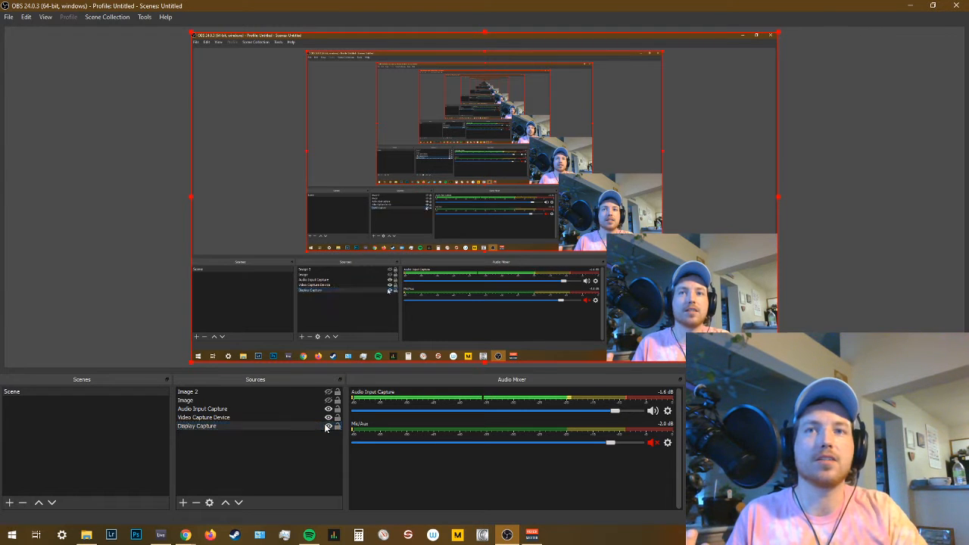
left_click(328, 425)
left_click(328, 426)
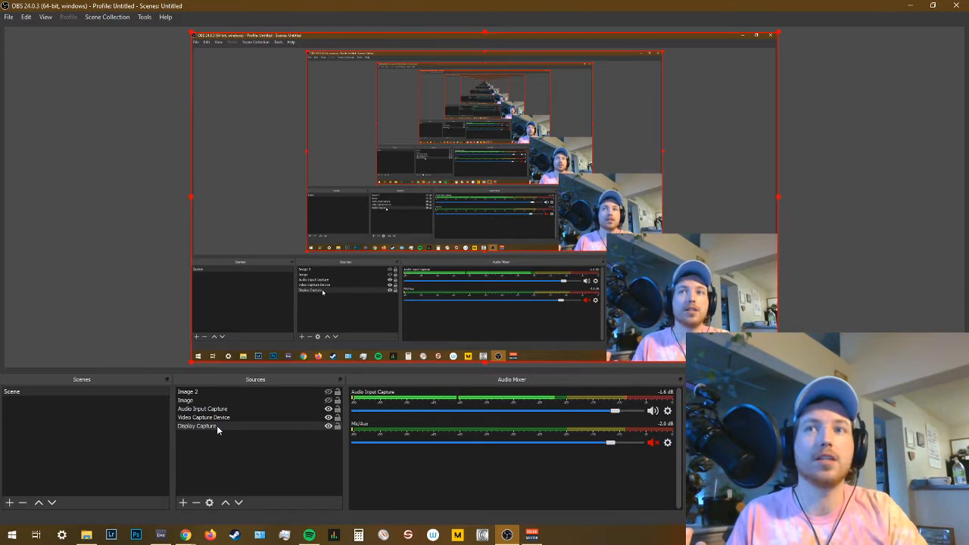
left_click(226, 417)
left_click(327, 418)
left_click(328, 418)
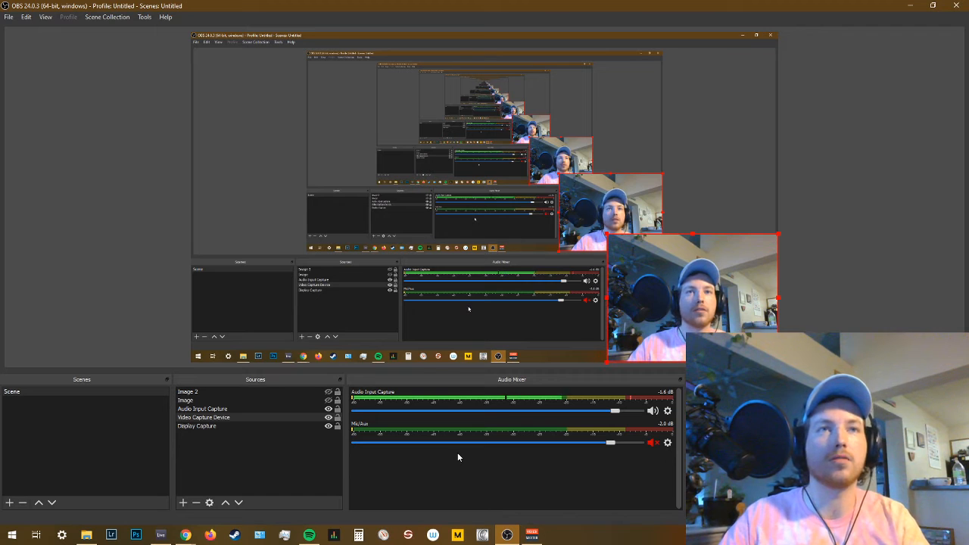
Switch to Voicemeeter Banana to examine its hardware inputs, virtual inputs and outputs, and return to OBS.
left_click(532, 534)
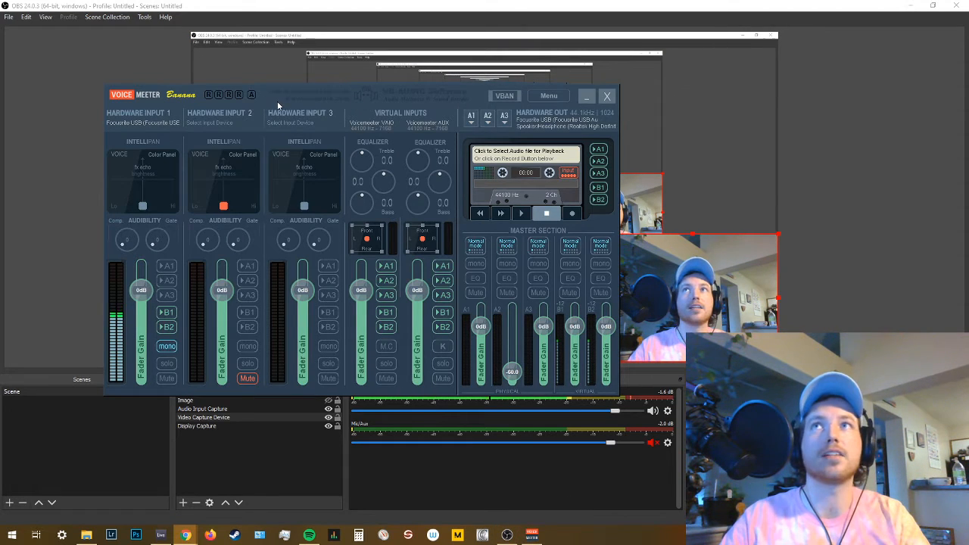
left_click_drag(289, 94, 420, 104)
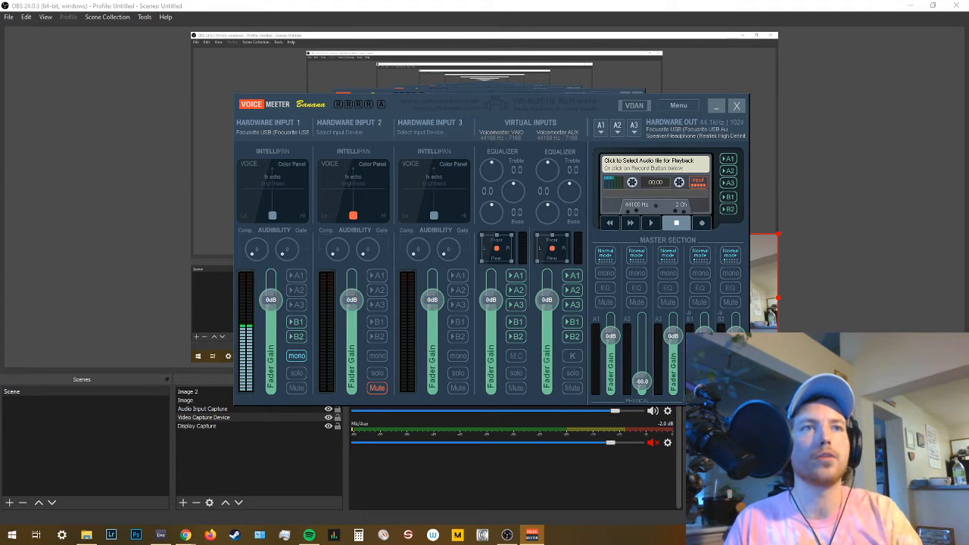
left_click_drag(568, 107, 832, 55)
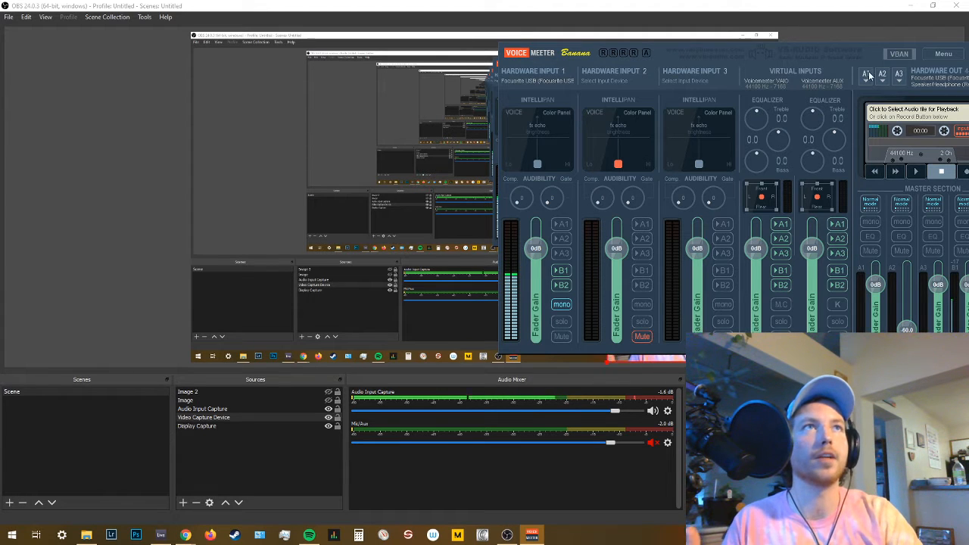
left_click_drag(812, 43, 509, 91)
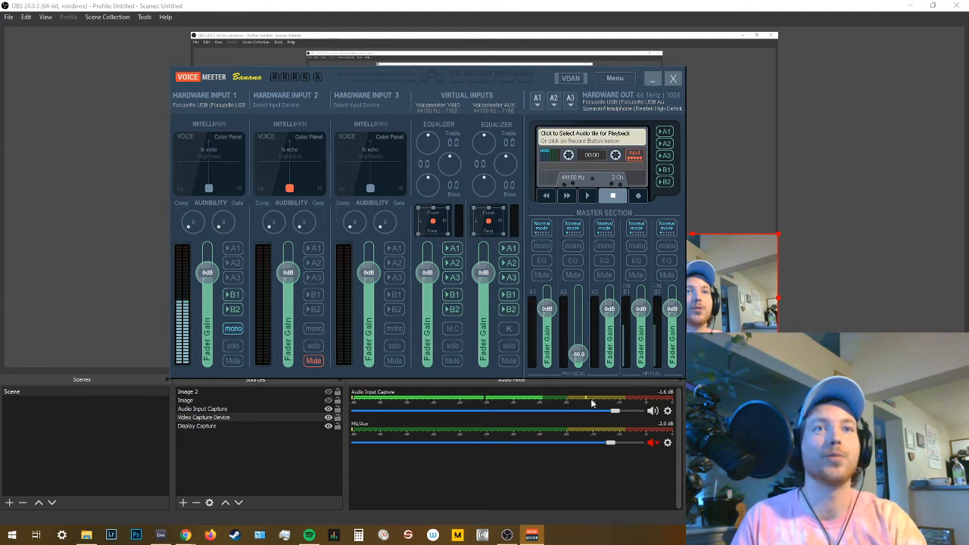
left_click(611, 464)
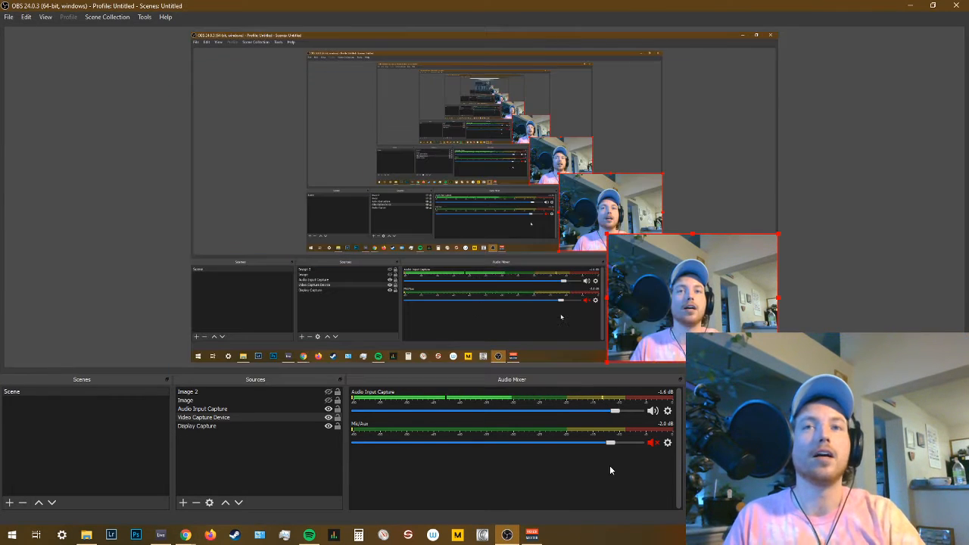
Make the Image and Image 2 sources visible in the scene.
left_click(329, 400)
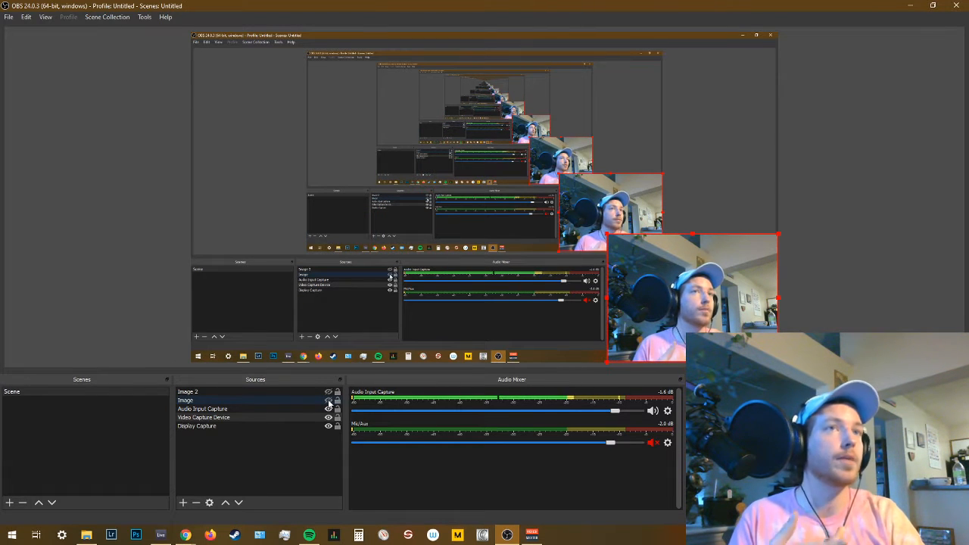
left_click(328, 402)
left_click(328, 391)
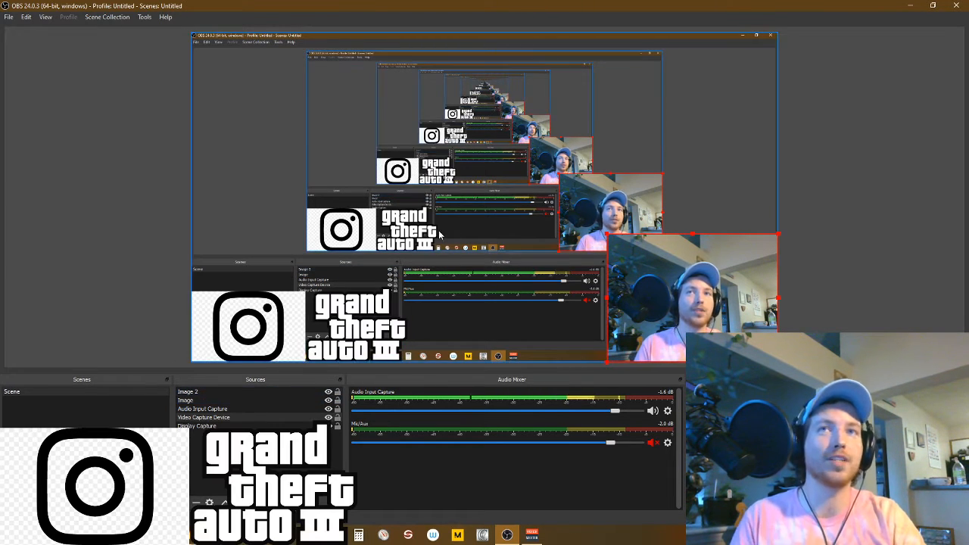
Examine the logo and webcam overlays in the preview, ending with the webcam source selected.
left_click_drag(396, 344, 373, 348)
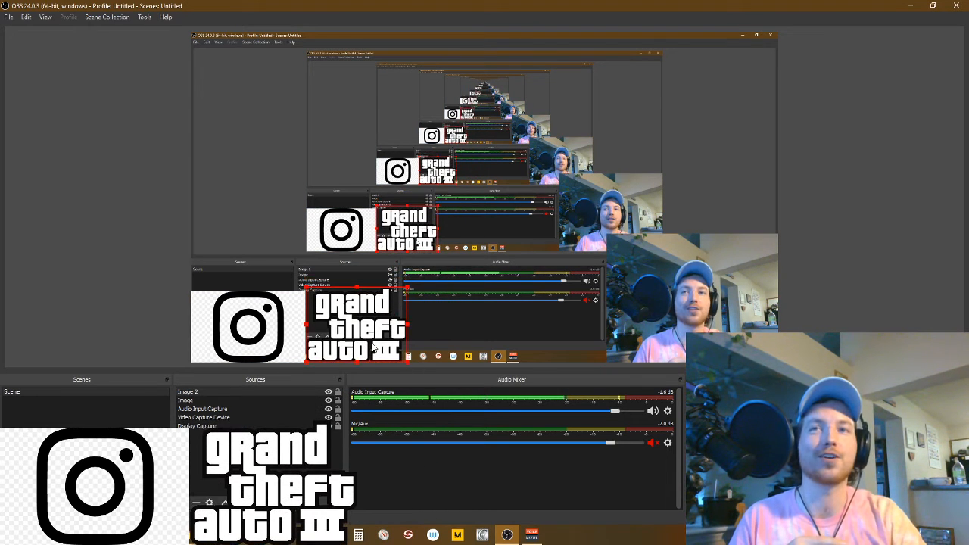
left_click_drag(239, 344, 336, 328)
left_click(336, 328)
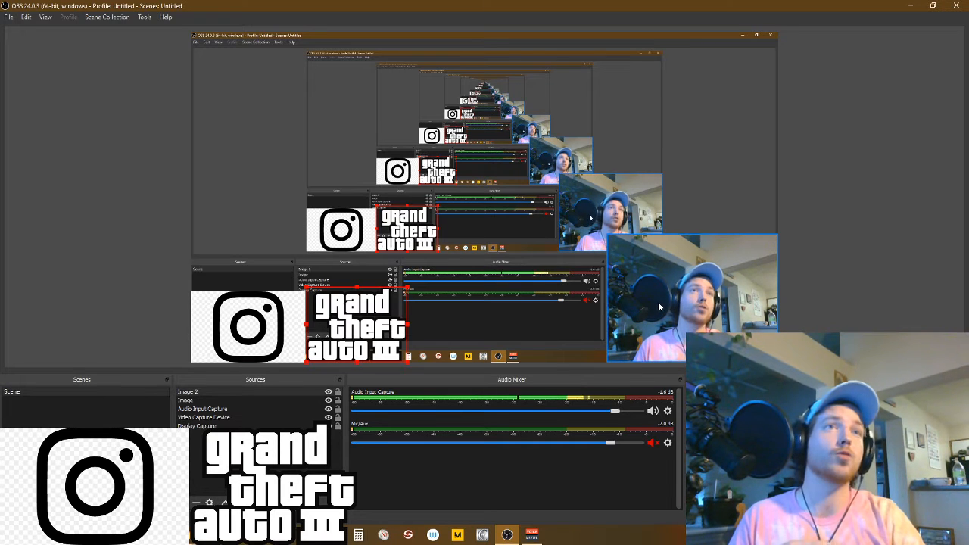
left_click(730, 327)
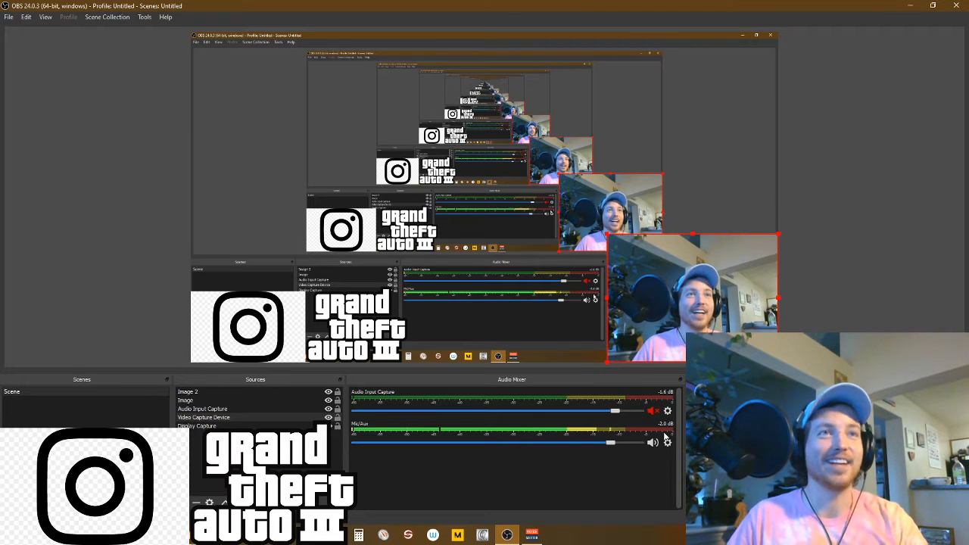
Unmute Audio Input Capture and mute Mic/Aux in the audio mixer.
left_click(654, 411)
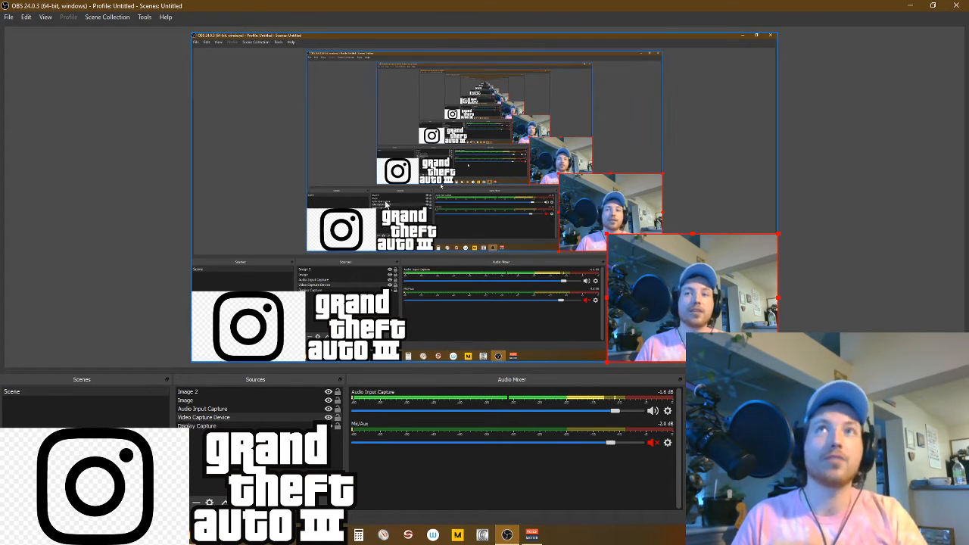
Arrange Ableton Live and OBS side by side, with Ableton's Preferences window placed over the Ableton session.
left_click_drag(338, 7, 967, 231)
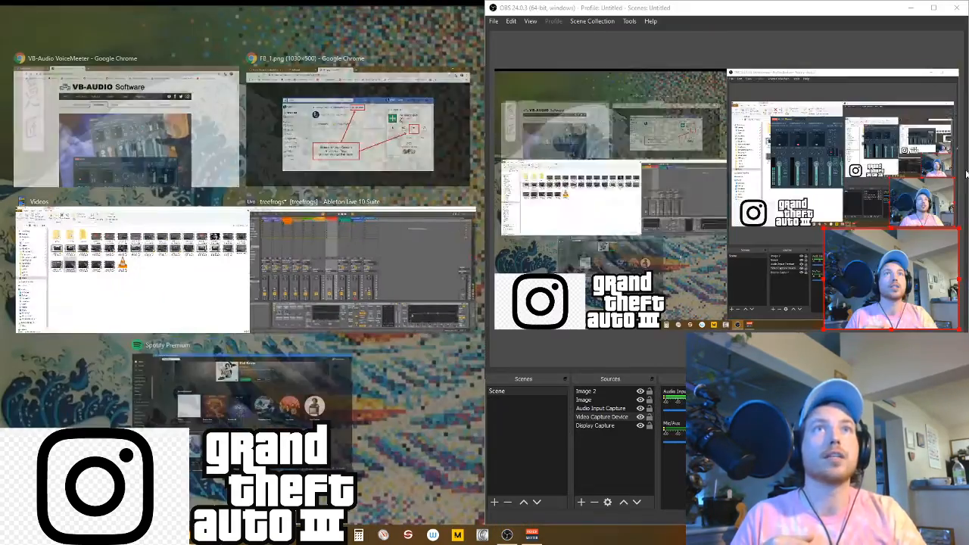
left_click(128, 265)
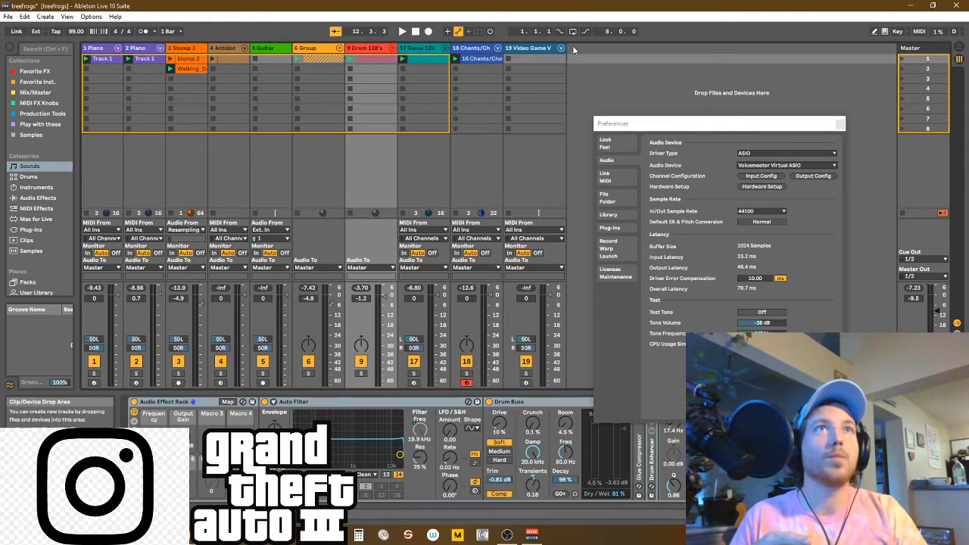
left_click_drag(566, 8, 2, 178)
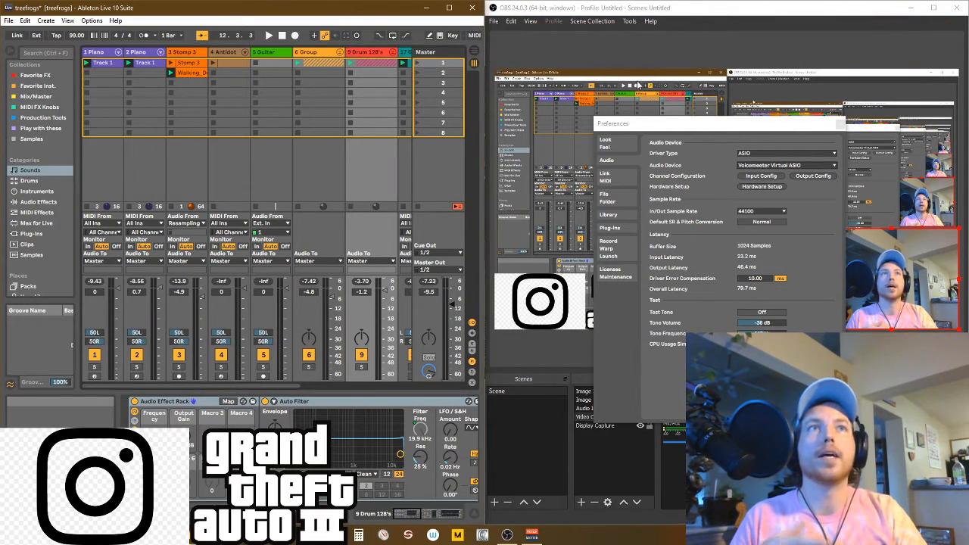
left_click_drag(735, 123, 241, 178)
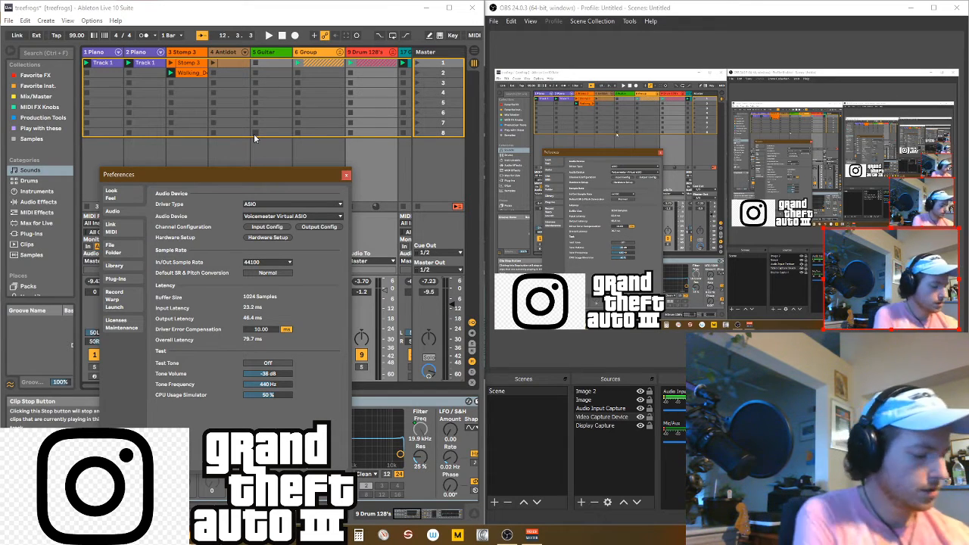
Play the treefrogs session in Ableton Live and check its signal in Voicemeeter Banana.
key("space")
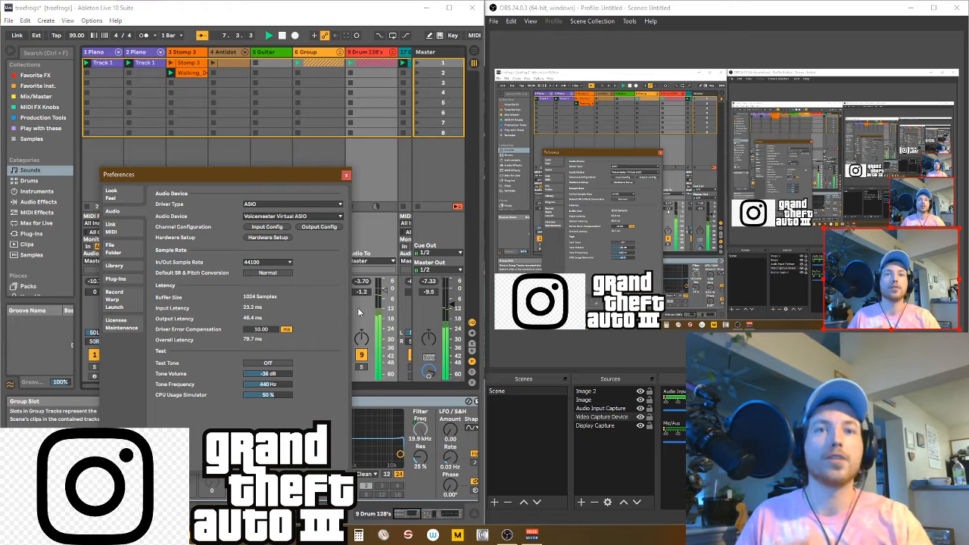
left_click(532, 535)
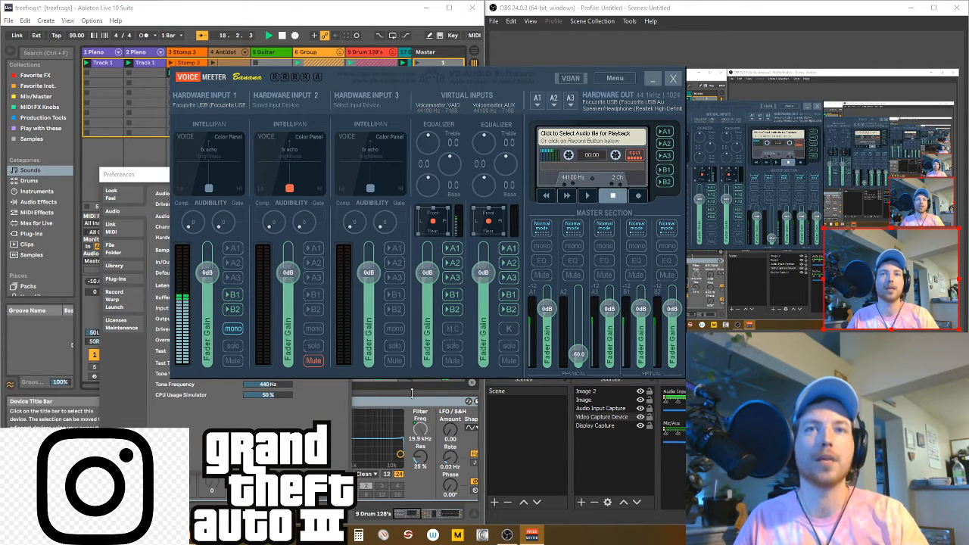
left_click(412, 392)
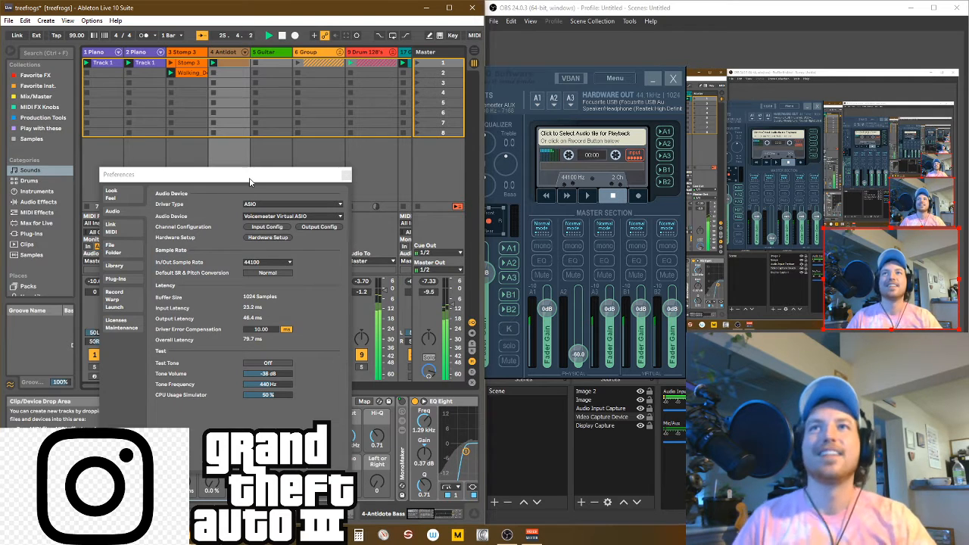
Reposition Ableton's Preferences window over the session and minimize Voicemeeter Banana.
left_click_drag(251, 179, 328, 169)
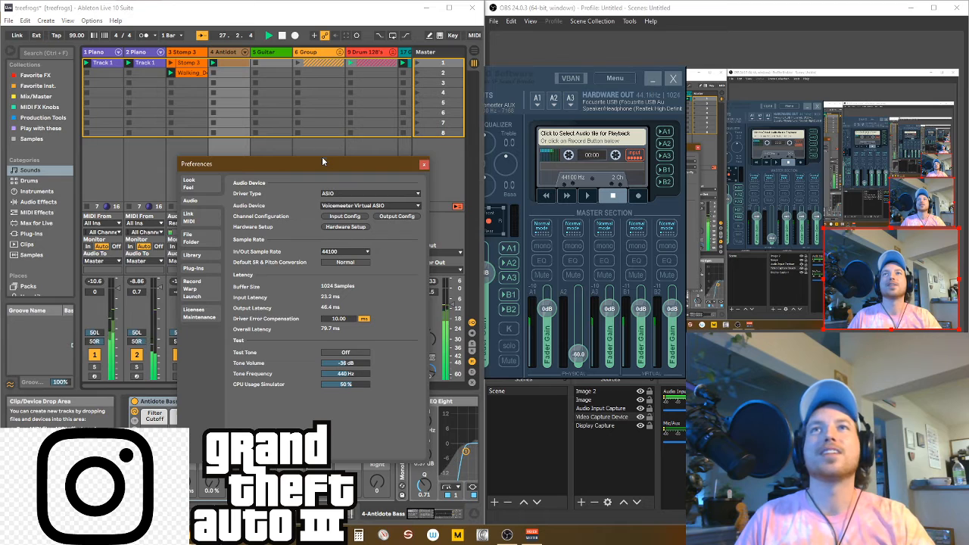
left_click_drag(327, 162, 269, 154)
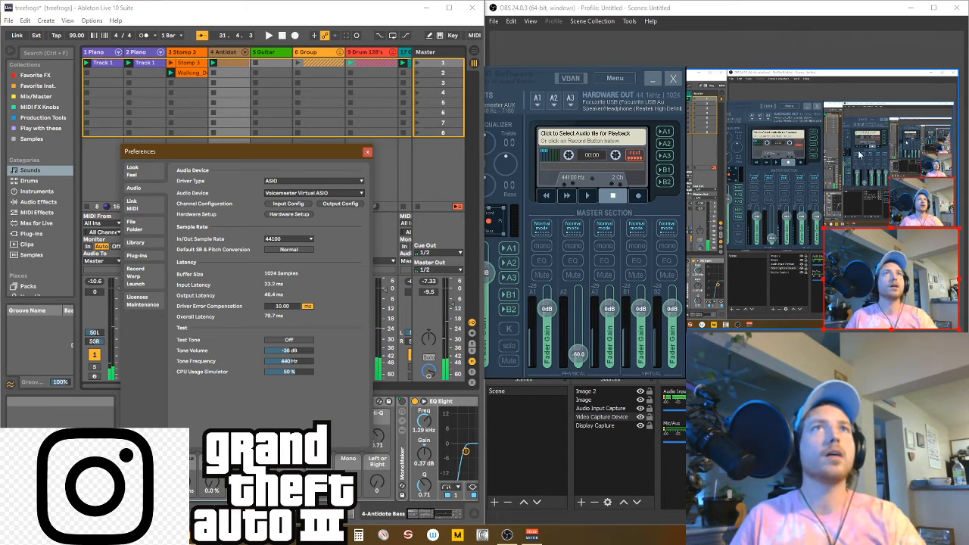
left_click(529, 84)
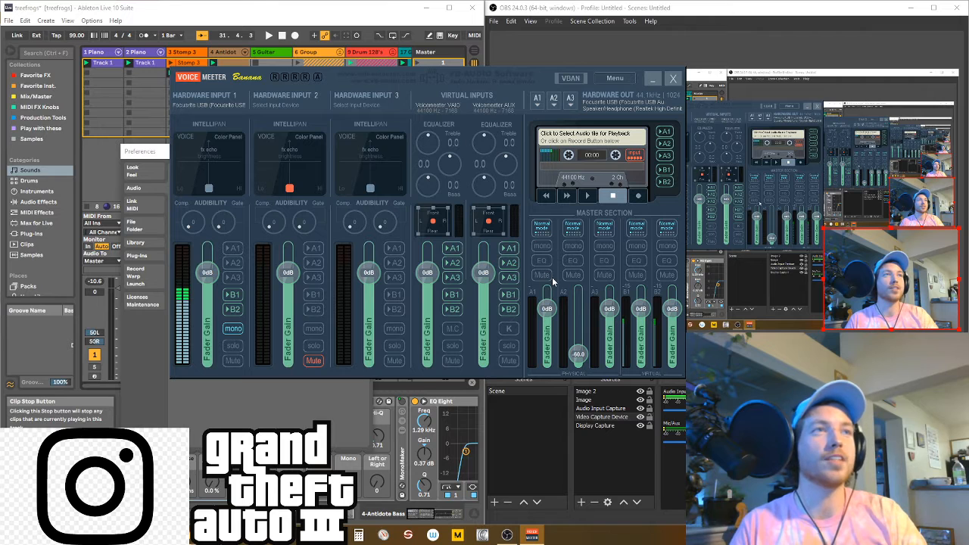
left_click(652, 79)
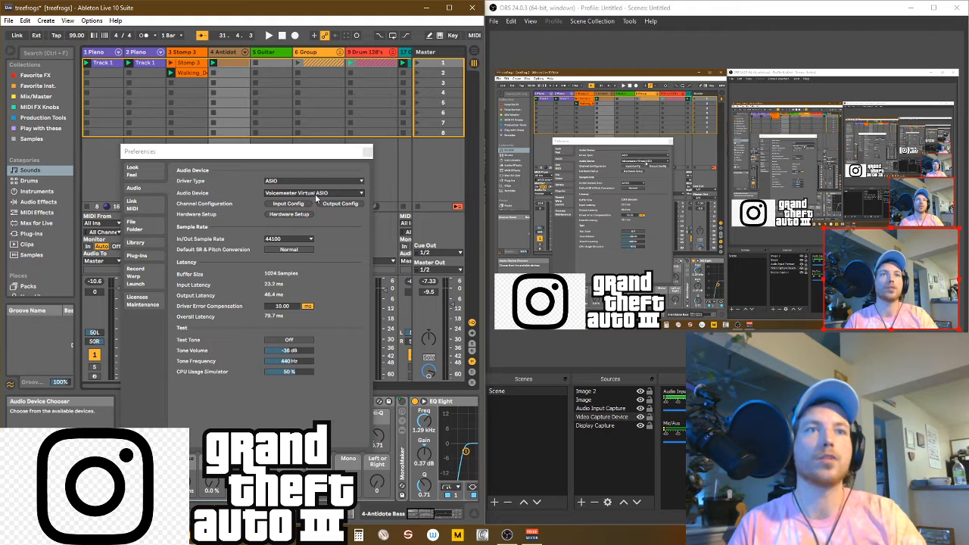
Check the device in the properties of OBS's Audio Input Capture source and briefly bring up Voicemeeter.
left_click(919, 412)
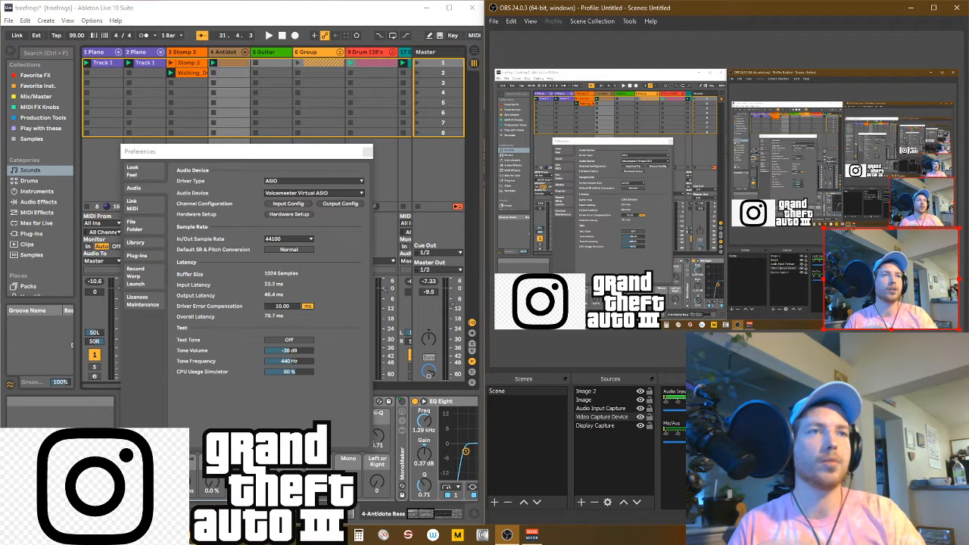
left_click(807, 494)
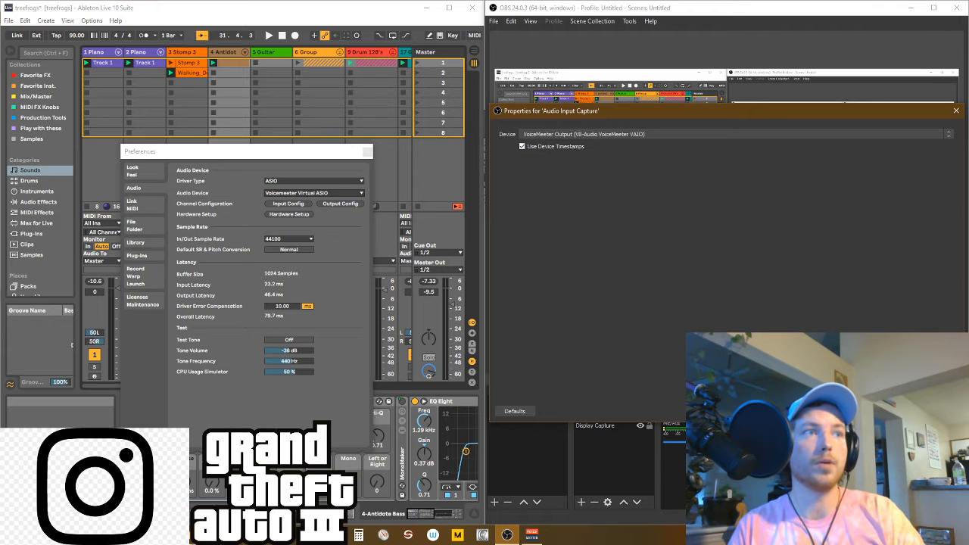
left_click(895, 411)
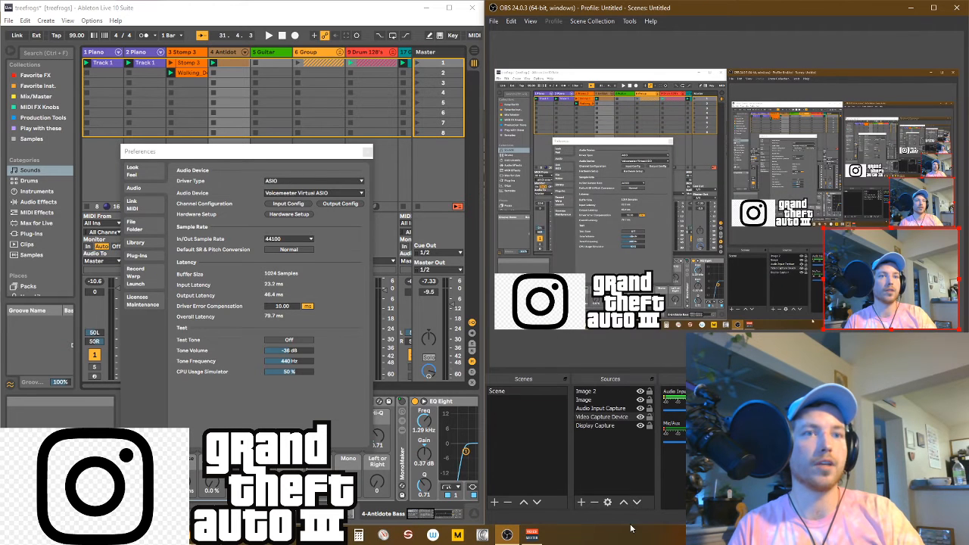
left_click(531, 536)
left_click(531, 536)
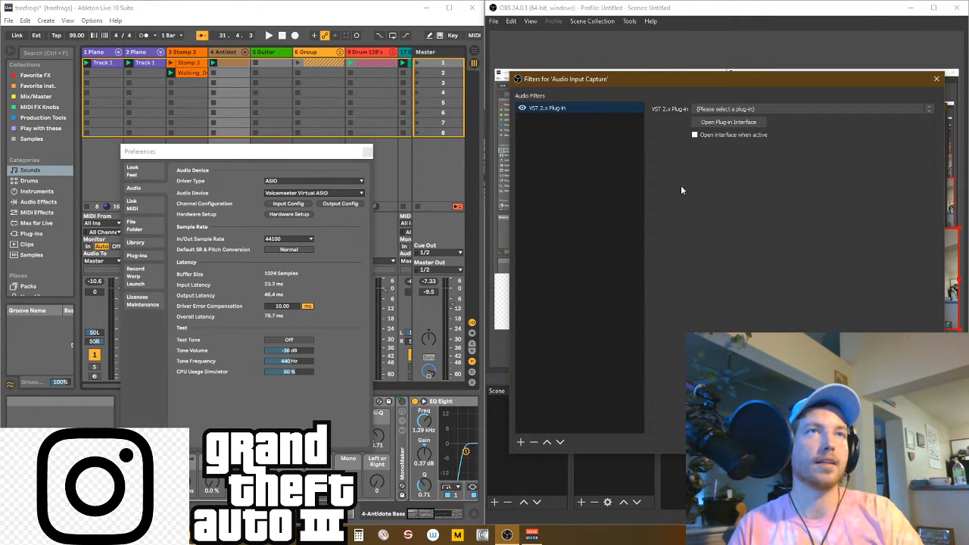
Browse the plug-ins available to the VST 2.x filter on Audio Input Capture and close the filters without choosing one.
left_click(736, 110)
scroll(737, 246, "down", 10)
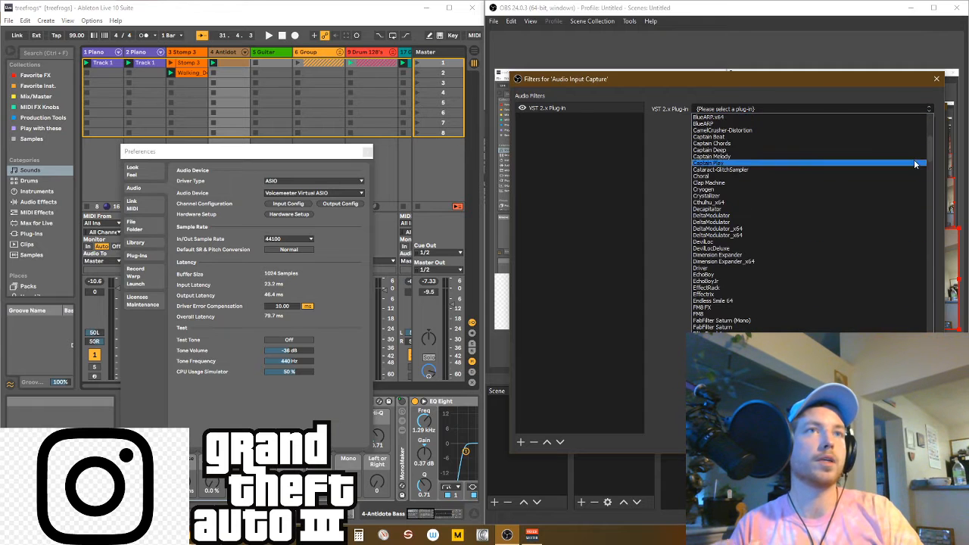
mouse_move(931, 149)
left_mouse_down()
mouse_move(931, 245)
mouse_move(932, 157)
left_mouse_up()
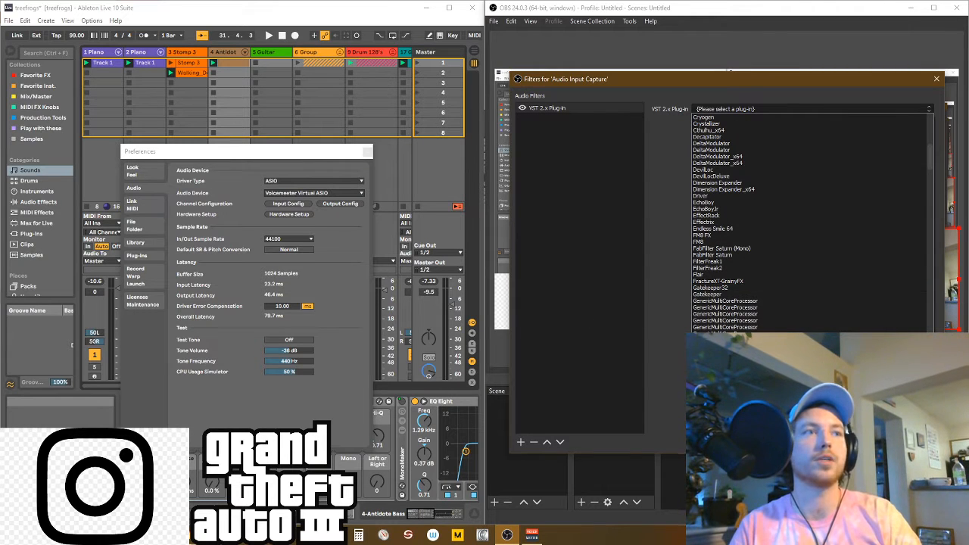
key("Escape")
key("Escape")
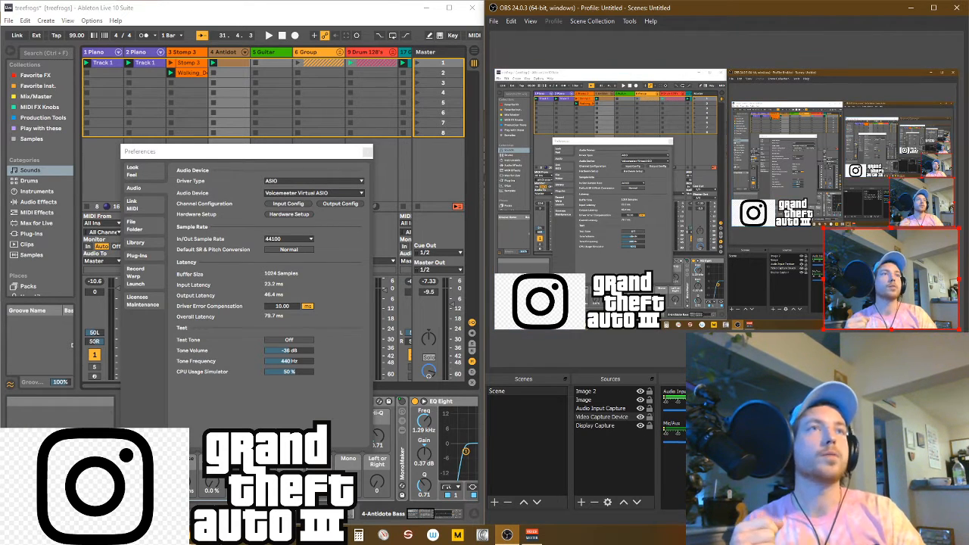
left_click(494, 21)
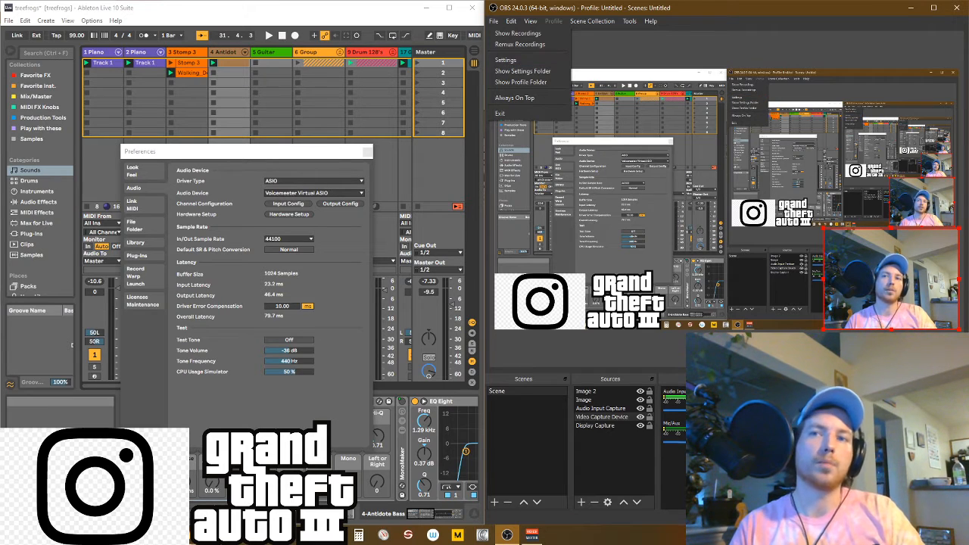
key("Escape")
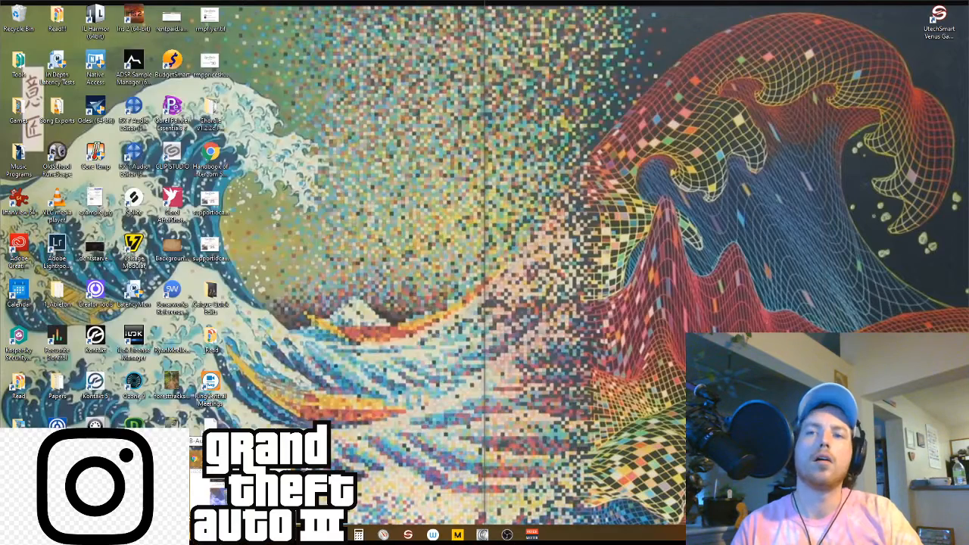
left_click(210, 491)
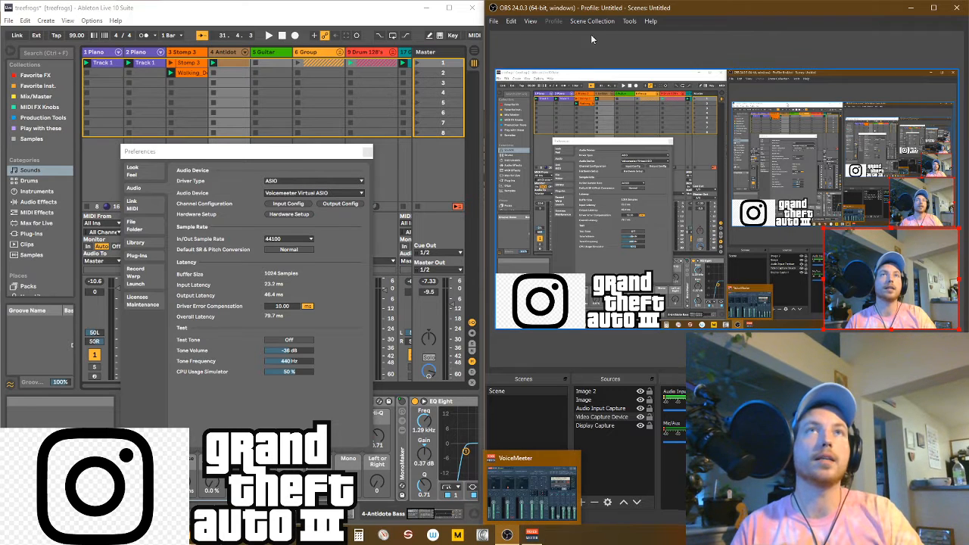
Review the service, server and stream key fields in OBS's Stream settings, move the settings window aside and close it.
left_click(493, 20)
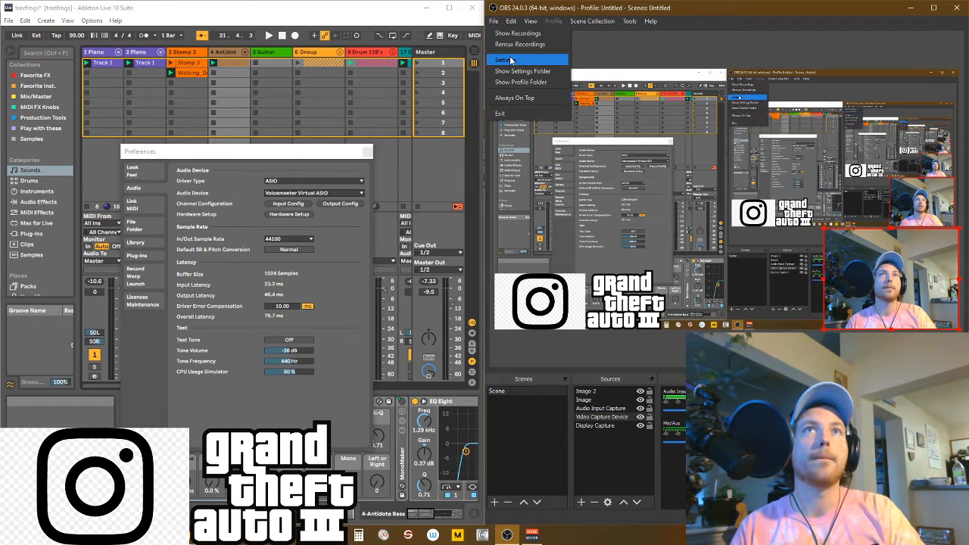
left_click(509, 56)
left_click(510, 121)
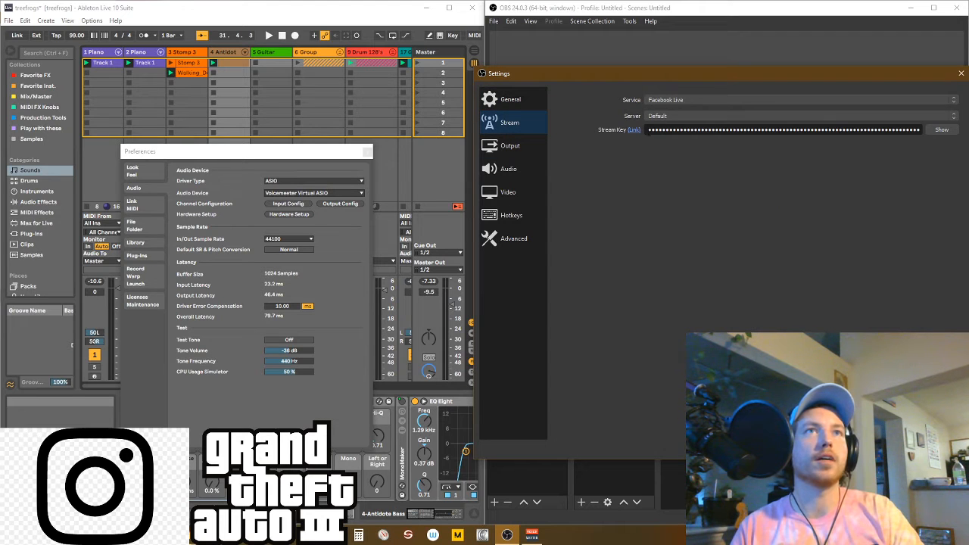
left_click(938, 132)
left_click(941, 131)
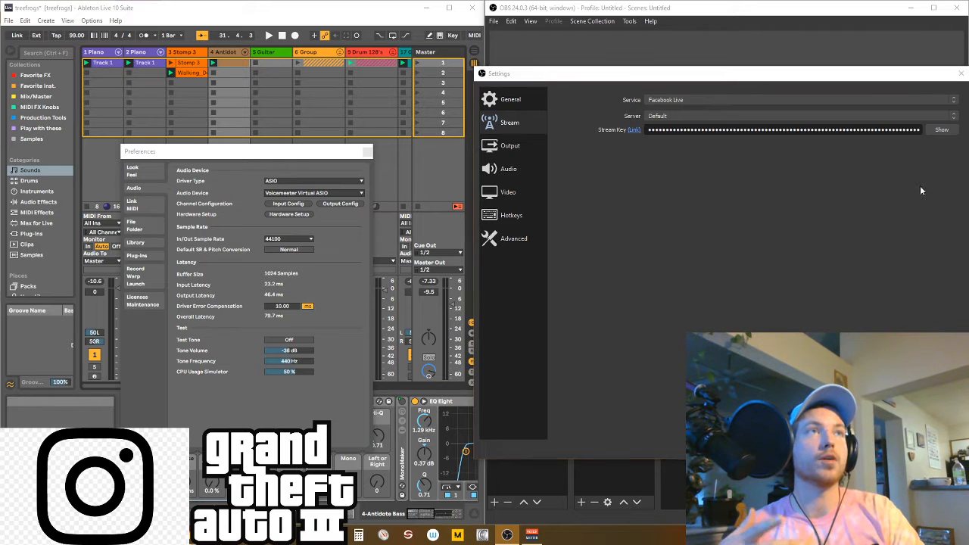
left_click_drag(883, 74, 731, 102)
left_click(735, 456)
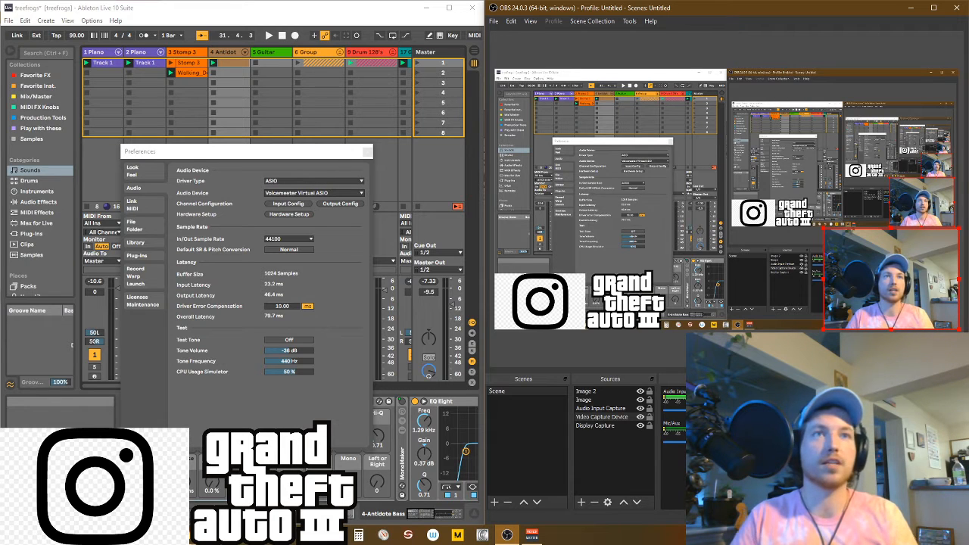
Try out the webcam and Instagram logo placement on the canvas, moving the webcam inward and back to its lower-right corner.
mouse_move(880, 272)
left_mouse_down()
mouse_move(751, 138)
mouse_move(759, 187)
mouse_move(750, 181)
mouse_move(811, 243)
mouse_move(886, 273)
left_mouse_up()
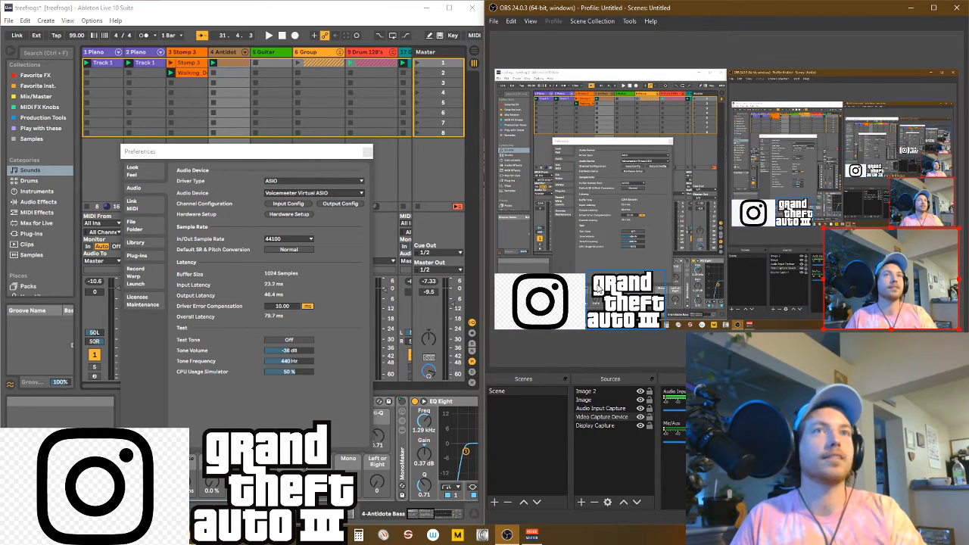
mouse_move(542, 274)
left_mouse_down()
mouse_move(611, 136)
mouse_move(546, 282)
mouse_move(543, 273)
left_mouse_up()
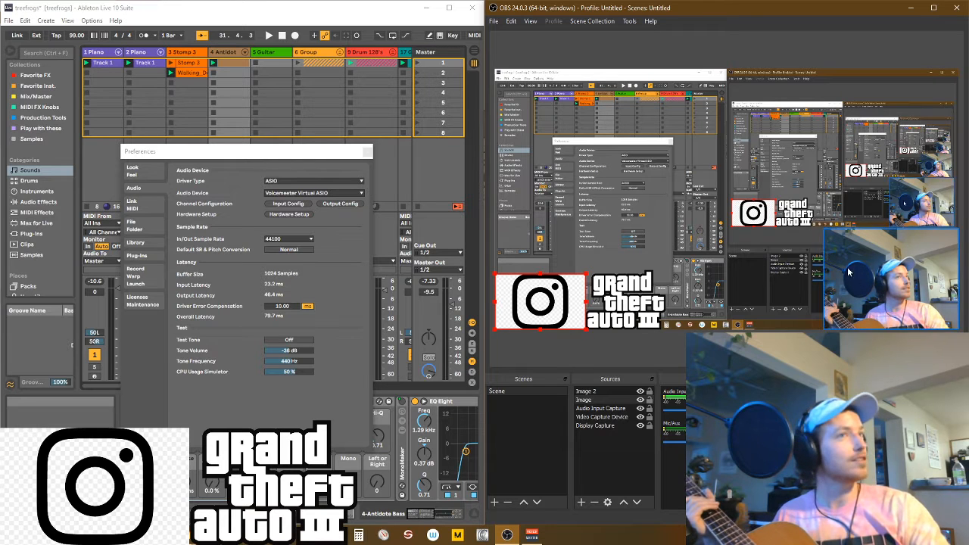
left_click_drag(905, 303, 861, 274)
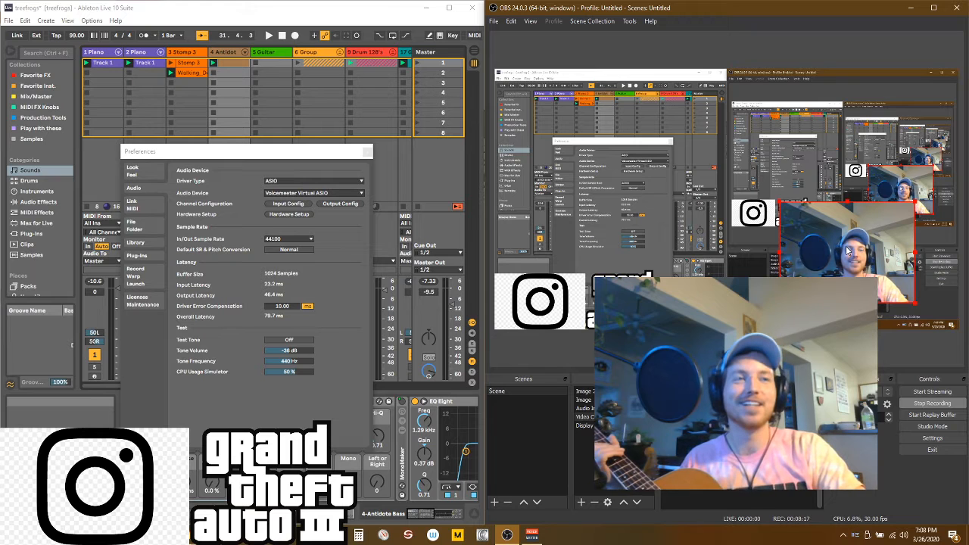
left_click_drag(847, 251, 891, 279)
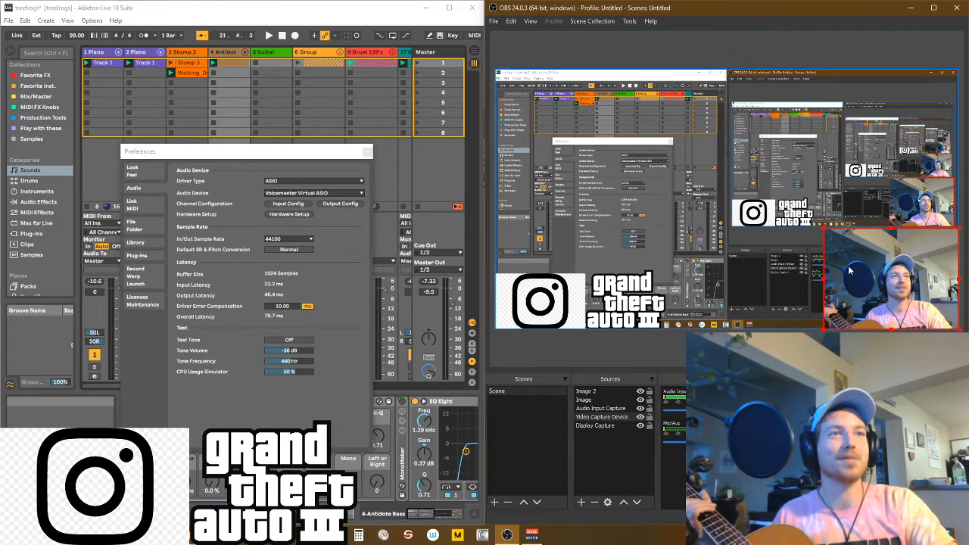